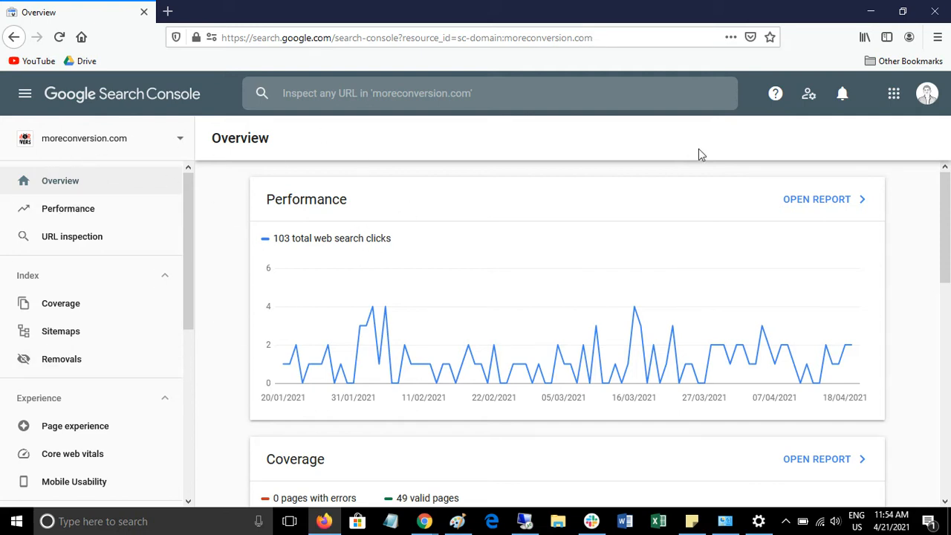
scroll(87, 264, "down", 4)
scroll(87, 265, "down", 1)
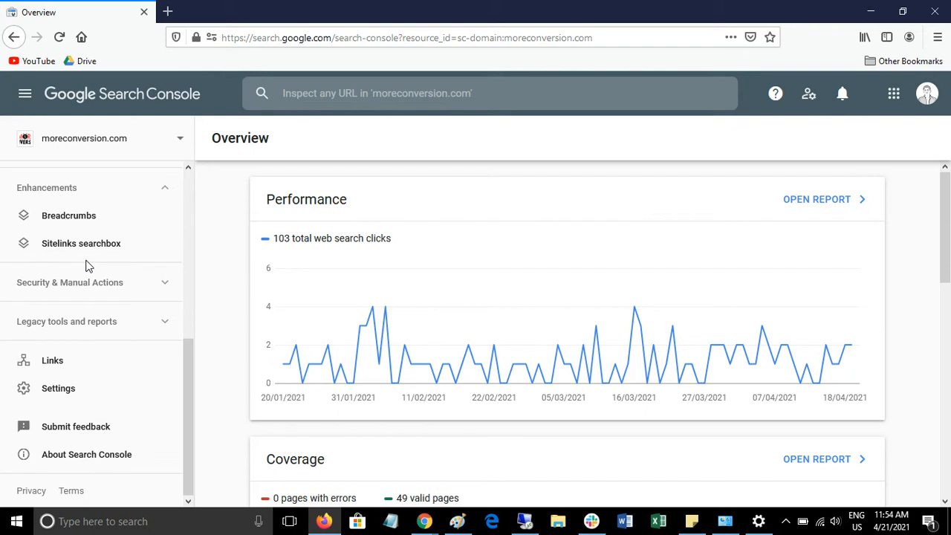
scroll(87, 265, "up", 5)
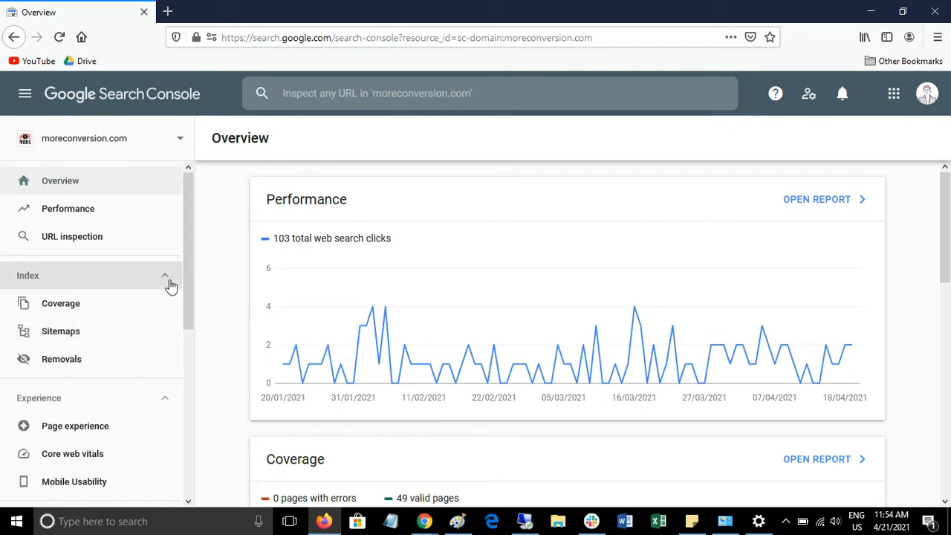
scroll(89, 424, "down", 5)
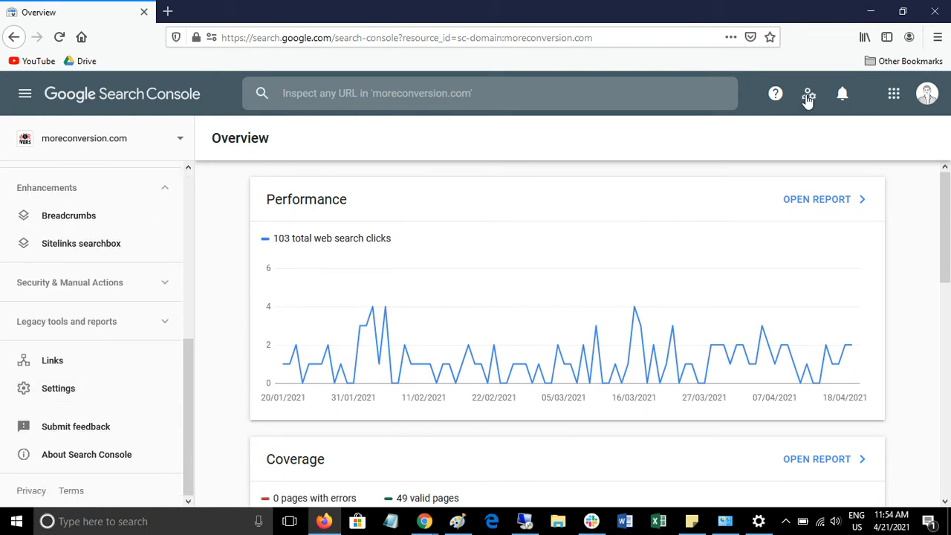
- Search the Search Console help for "crawl rate report"
left_click(776, 97)
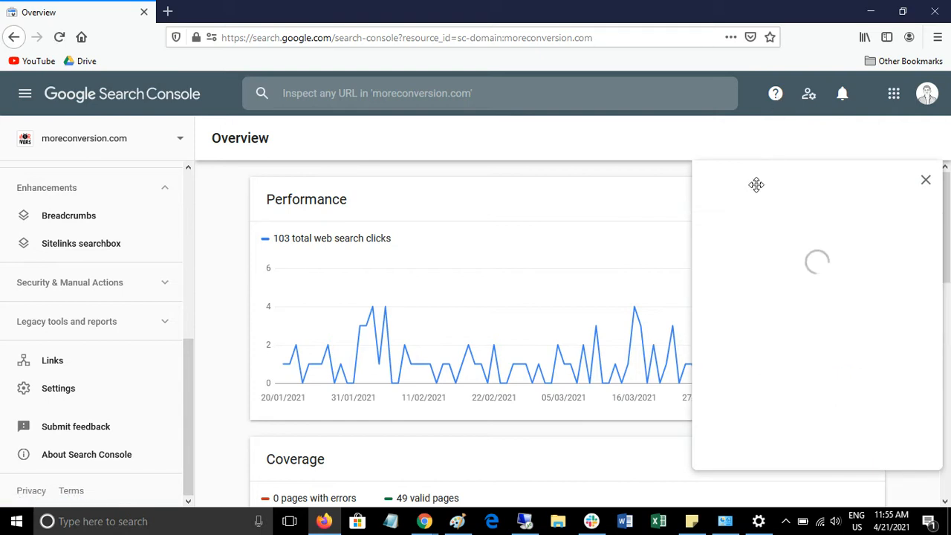
left_click(740, 217)
type("crawl")
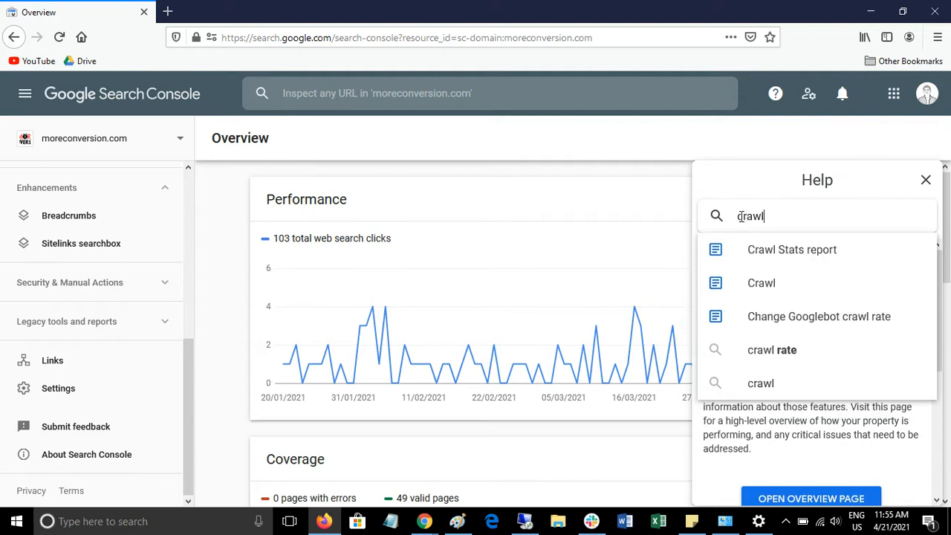
type(" rate ")
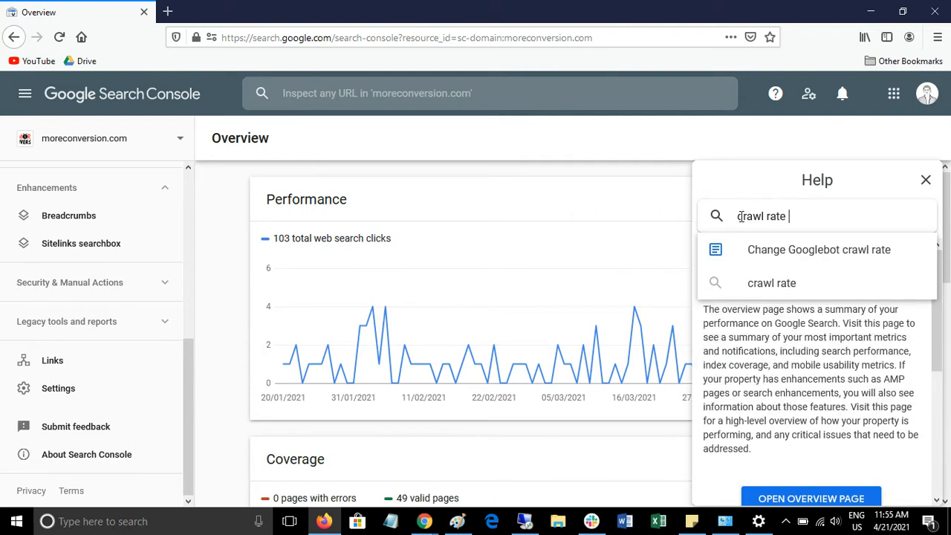
type("report")
key("Return")
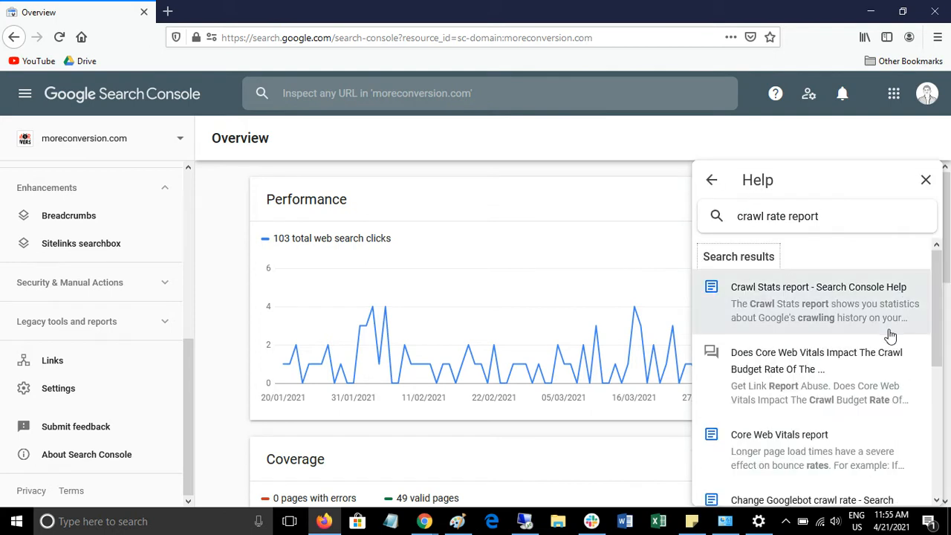
- Open the Crawl Stats report help article and launch the Crawl Stats report from it
left_click(849, 319)
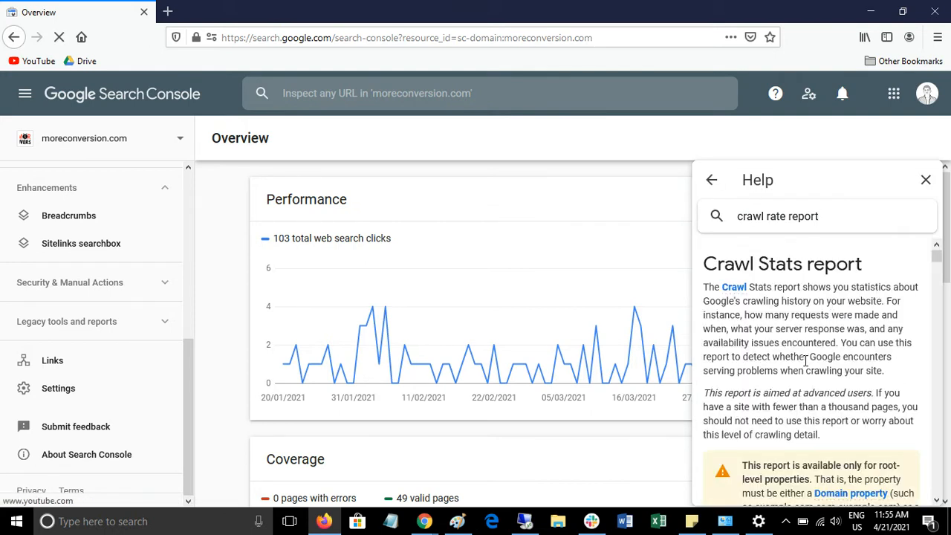
scroll(810, 372, "down", 5)
left_click(818, 391)
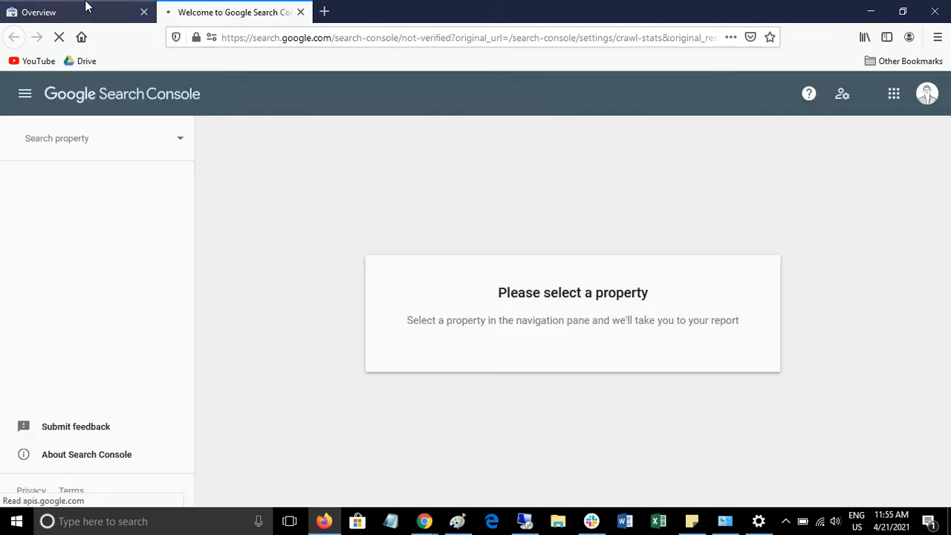
- Check the help article's property requirements, and select the moreconversion.com domain property for the Crawl stats report
left_click(82, 8)
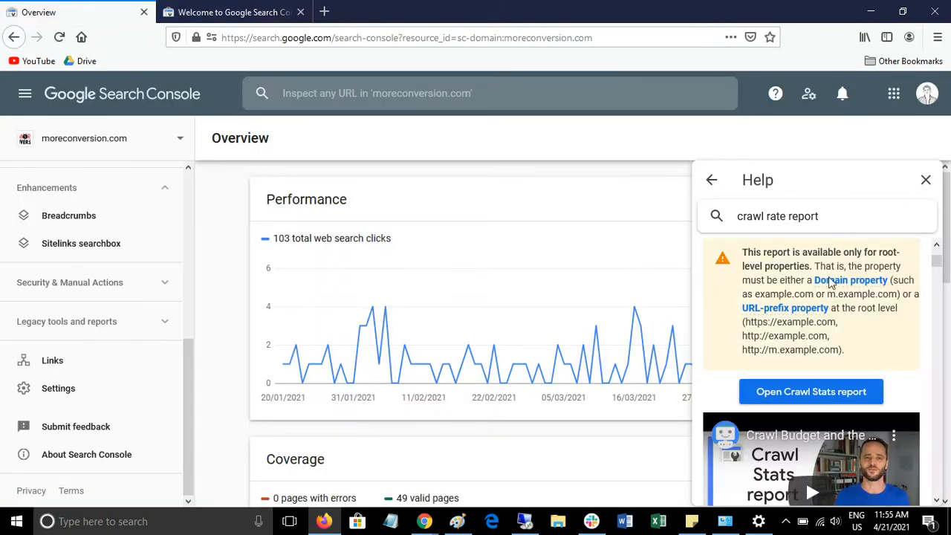
left_click(212, 9)
left_click(99, 141)
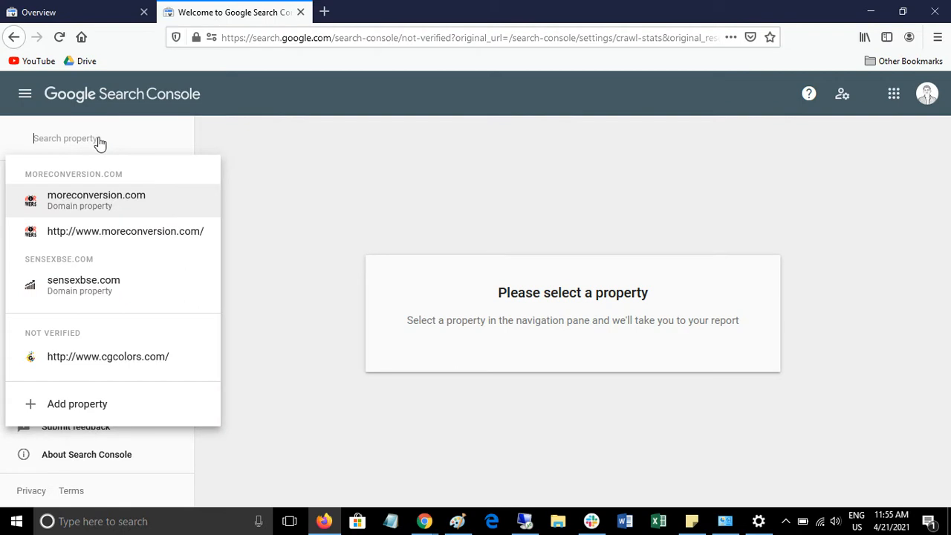
left_click(104, 201)
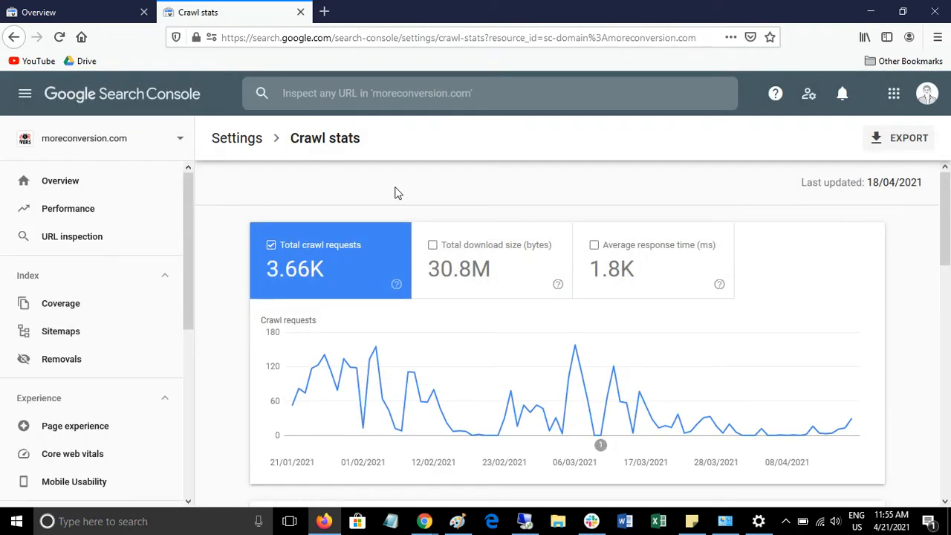
- Add total download size and average response time to the crawl requests chart and inspect its early March 2021 peak
left_click(467, 272)
left_click(633, 268)
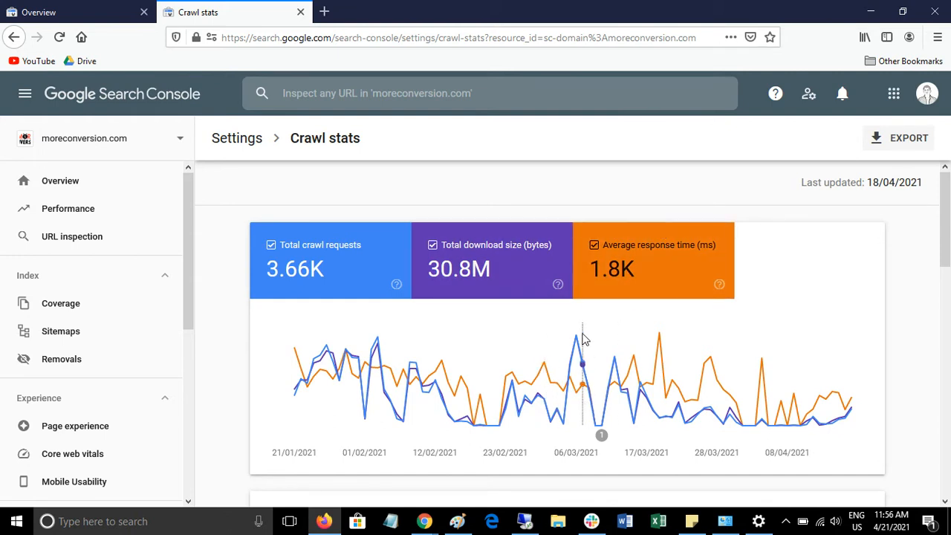
mouse_move(585, 343)
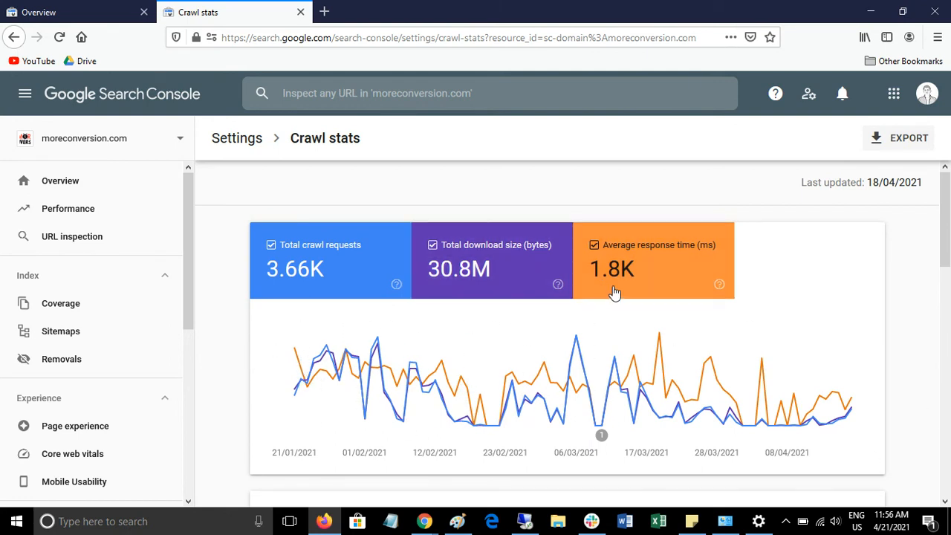
- Limit the crawl stats chart to average response time and inspect its highest peak in March 2021
left_click(462, 270)
left_click(344, 272)
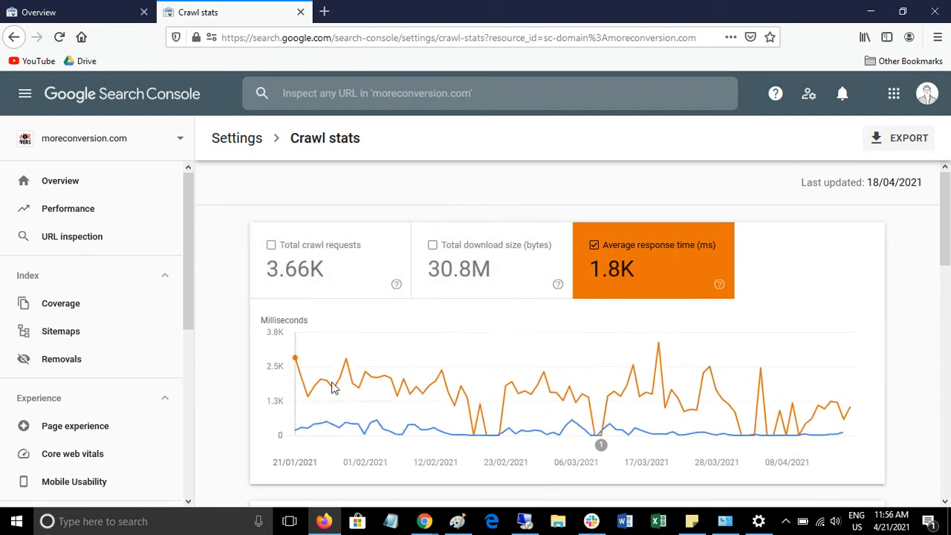
mouse_move(659, 355)
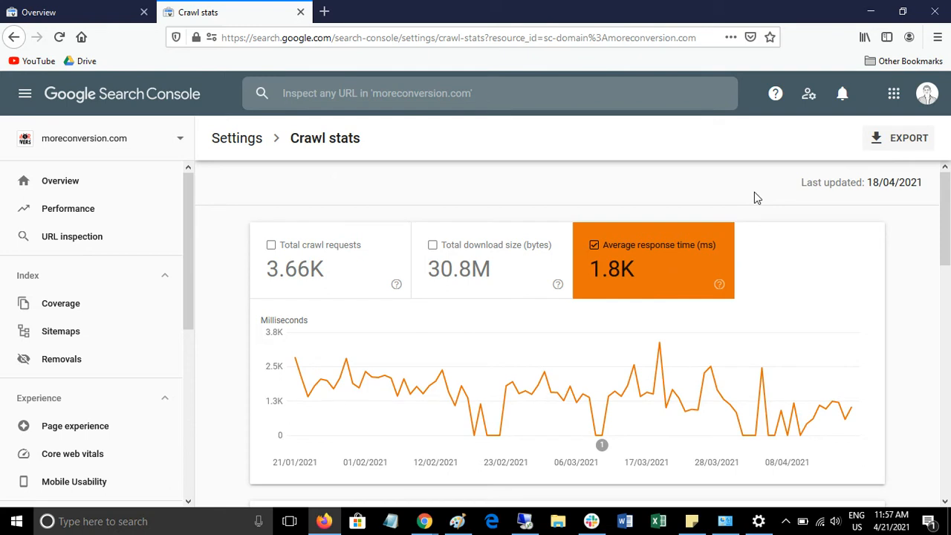
- Switch the chart to show only total crawl requests and inspect the values around the early March 2021 peak
left_click(362, 274)
left_click(615, 264)
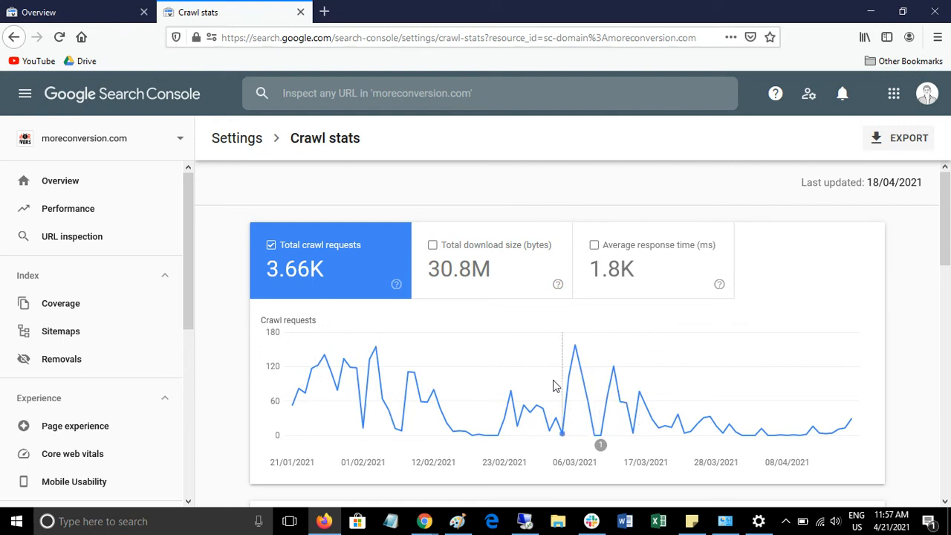
mouse_move(592, 352)
- Check the site's indexed pages by searching Google for site:moreconversion.com in a new browser tab, and close that tab
left_click(330, 16)
left_click(353, 39)
type("site:")
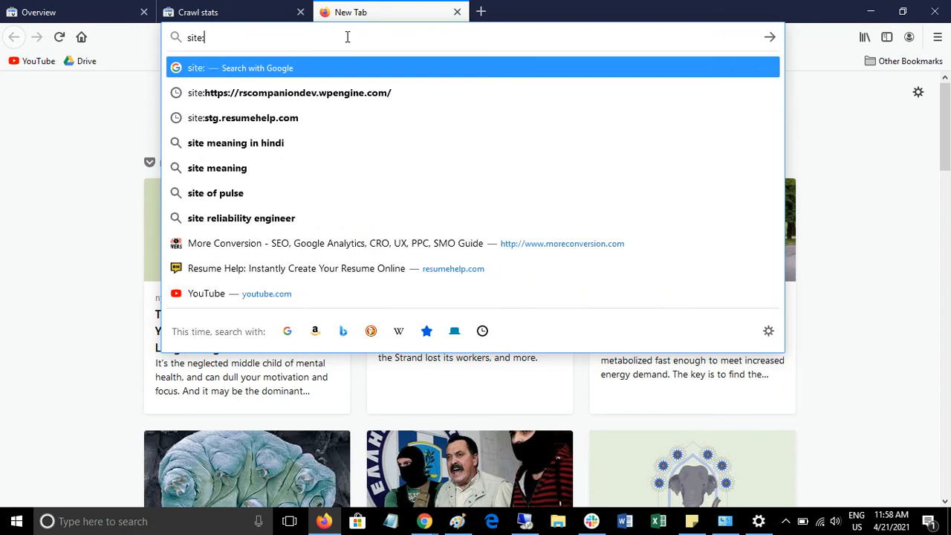
type("morecon")
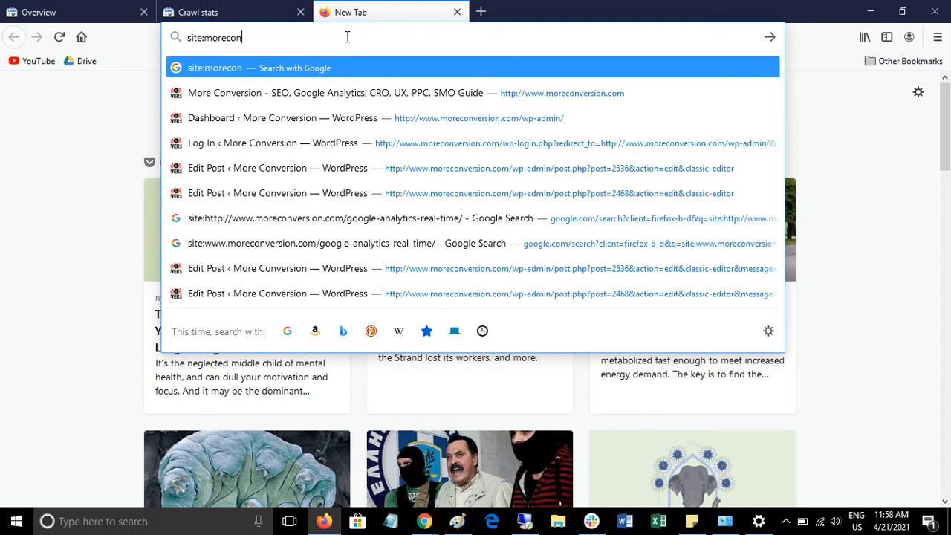
type("version.com")
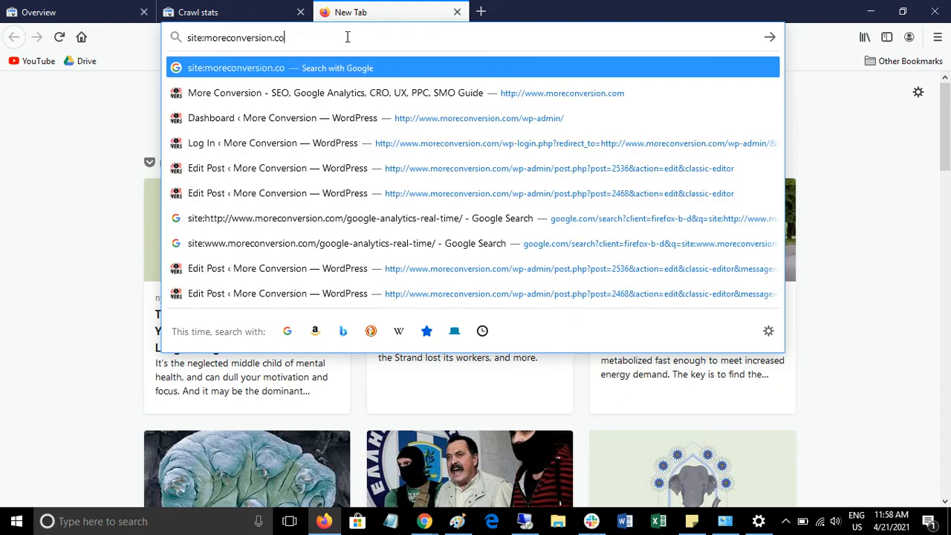
key("Return")
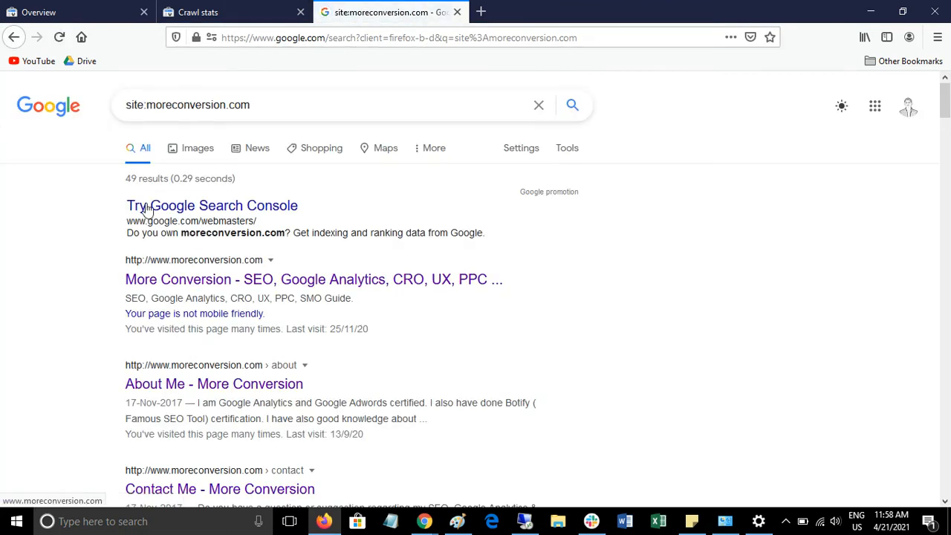
key("ctrl+w")
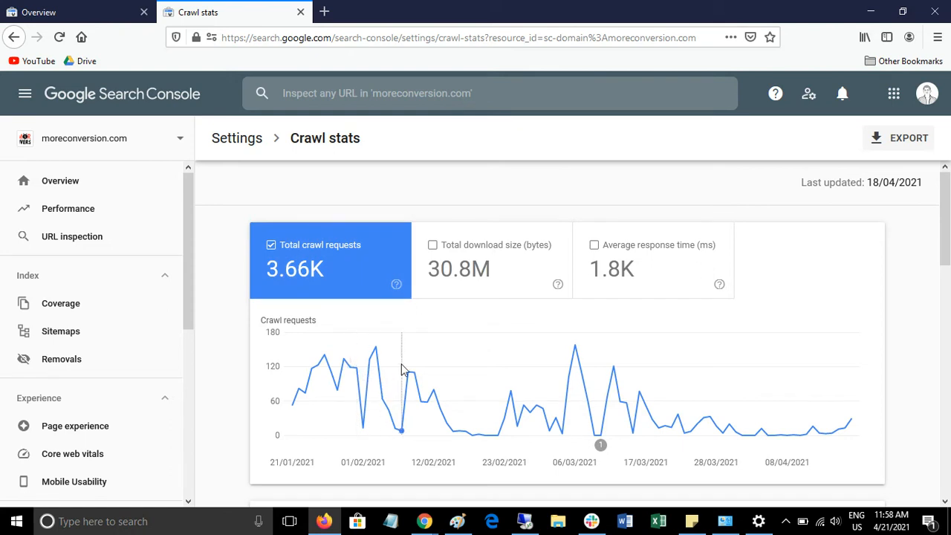
- Compare total crawl requests on the chart with total download size, and with average response time instead
mouse_move(377, 356)
left_click(458, 266)
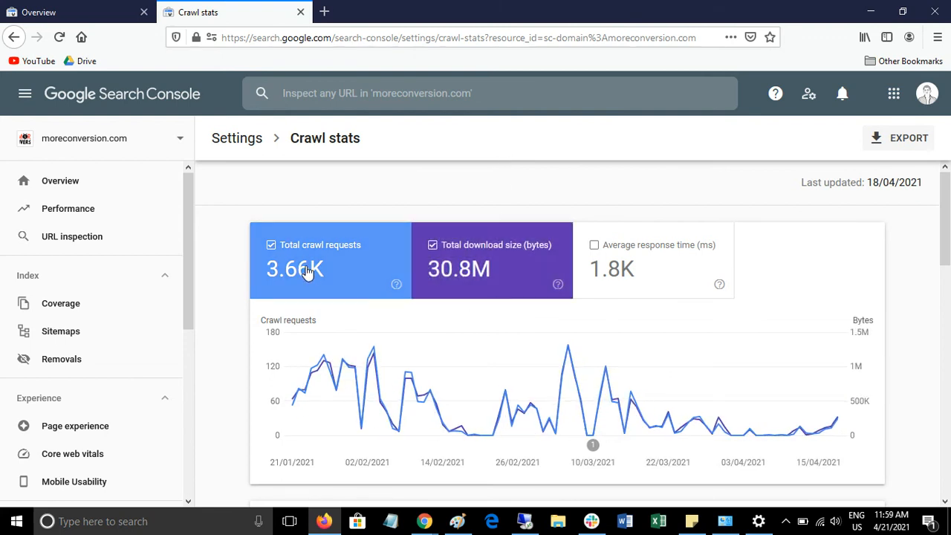
left_click(494, 256)
left_click(601, 266)
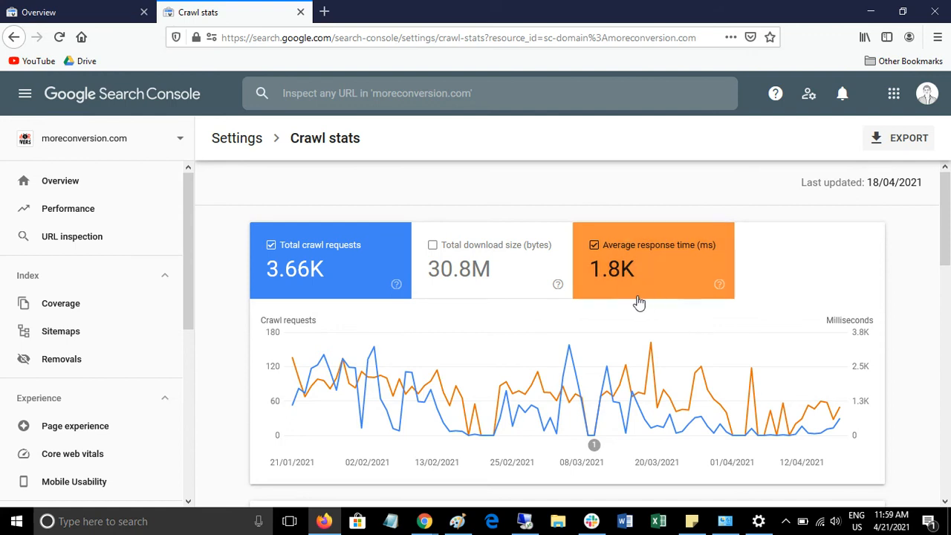
left_click(319, 268)
left_click(355, 250)
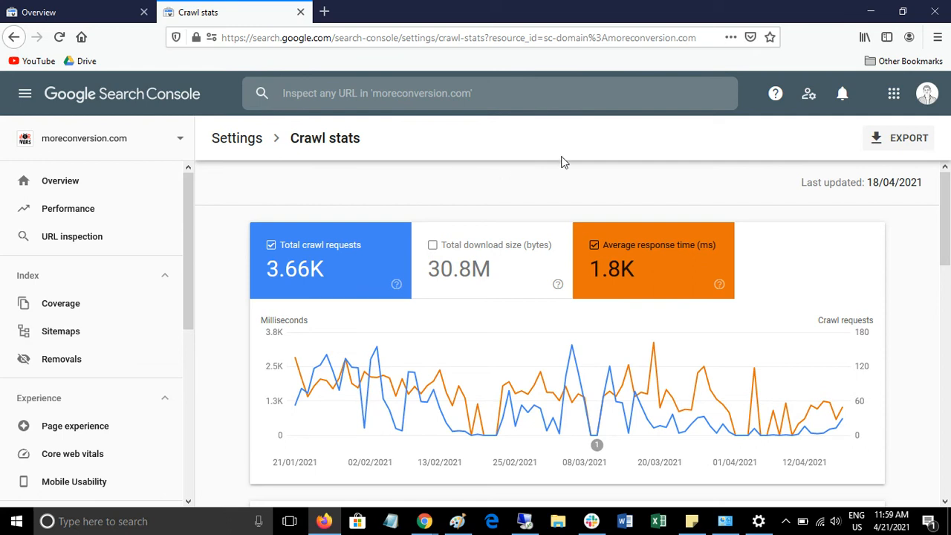
- Examine the Hosts table and the crawl request breakdowns by response, file type, purpose and Googlebot type
scroll(330, 190, "down", 1)
scroll(330, 190, "down", 3)
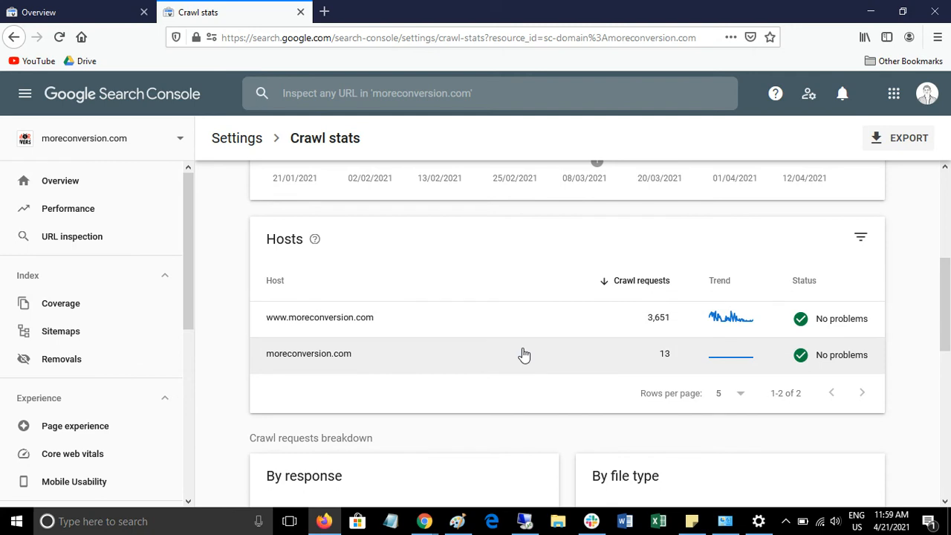
scroll(524, 355, "down", 1)
scroll(524, 351, "down", 3)
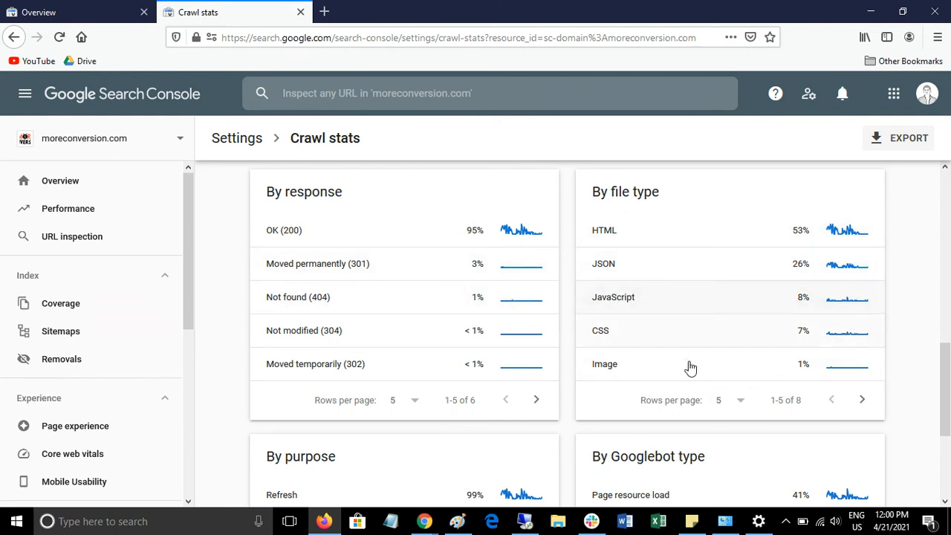
scroll(476, 376, "down", 2)
scroll(476, 375, "down", 4)
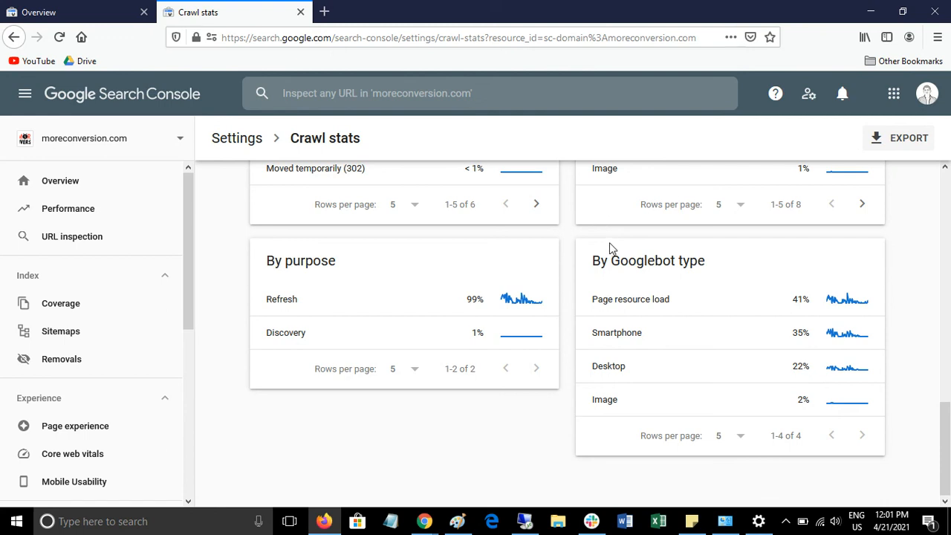
scroll(571, 249, "up", 5)
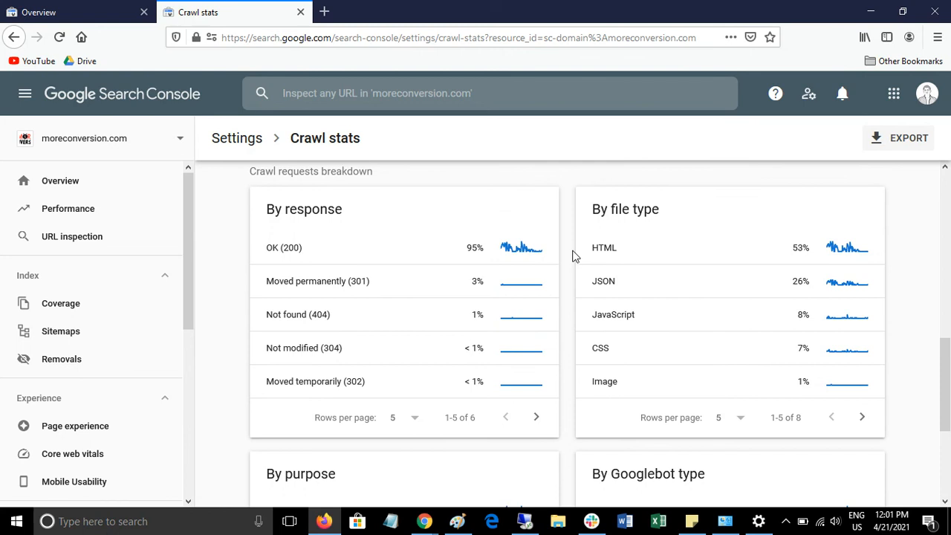
scroll(572, 256, "up", 5)
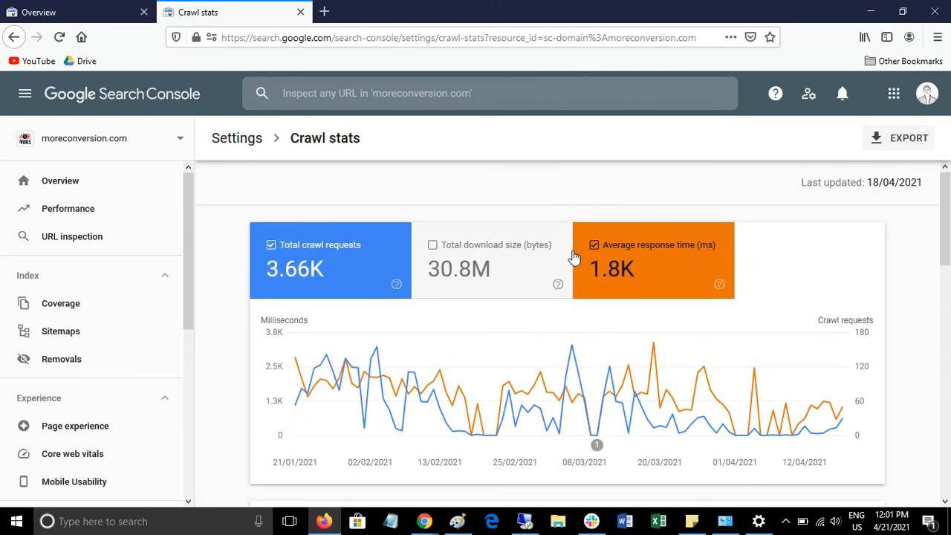